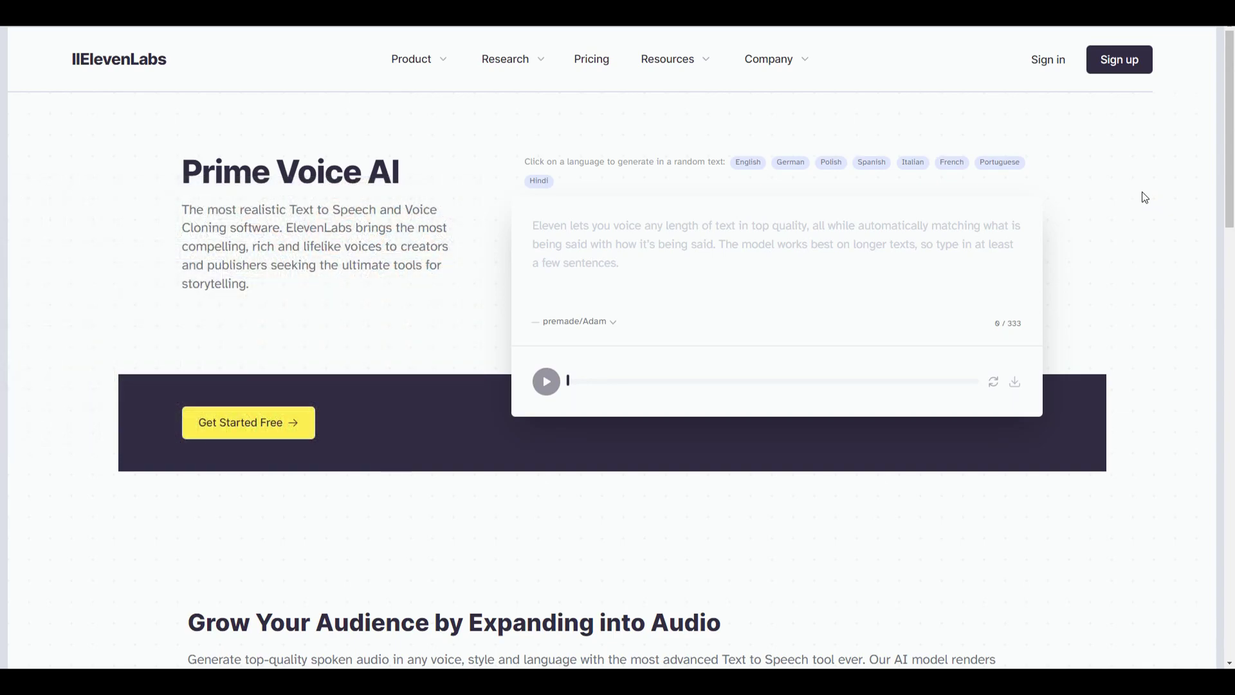
Open the ElevenLabs account sign-up page from the Prime Voice AI home page.
click(1103, 67)
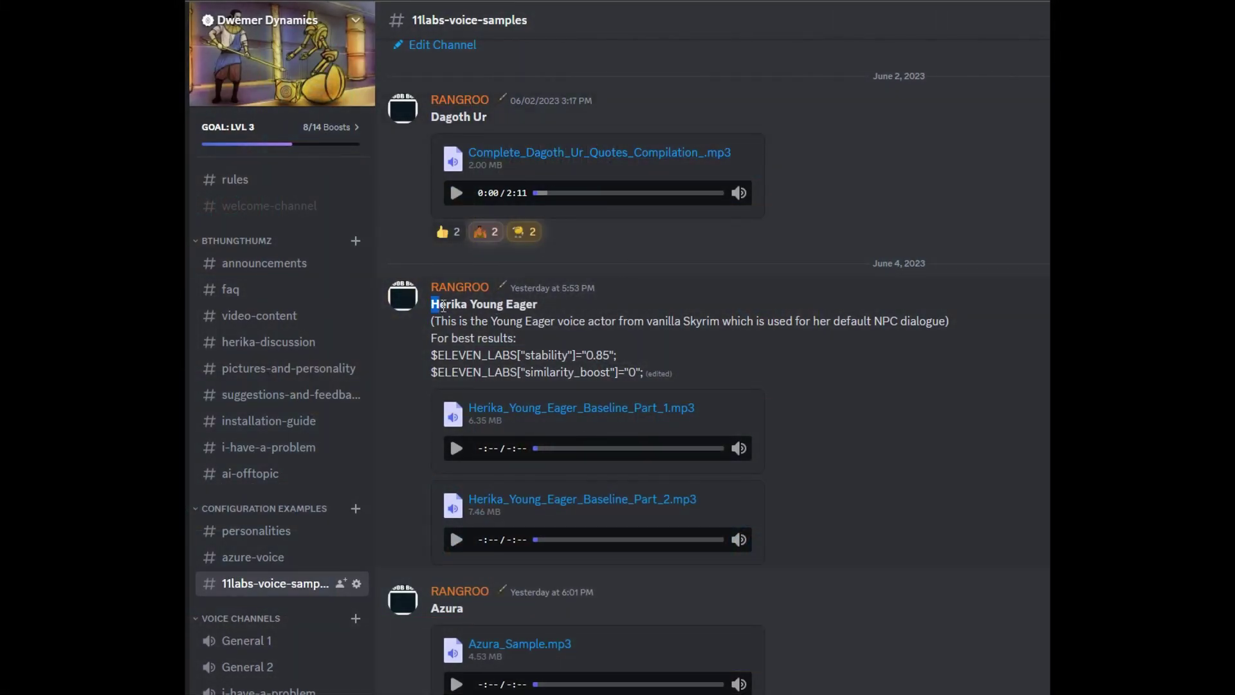
Highlight, then deselect, the Herika Young Eager sample message in #11labs-voice-samples.
drag(443, 305, 690, 377)
click(694, 372)
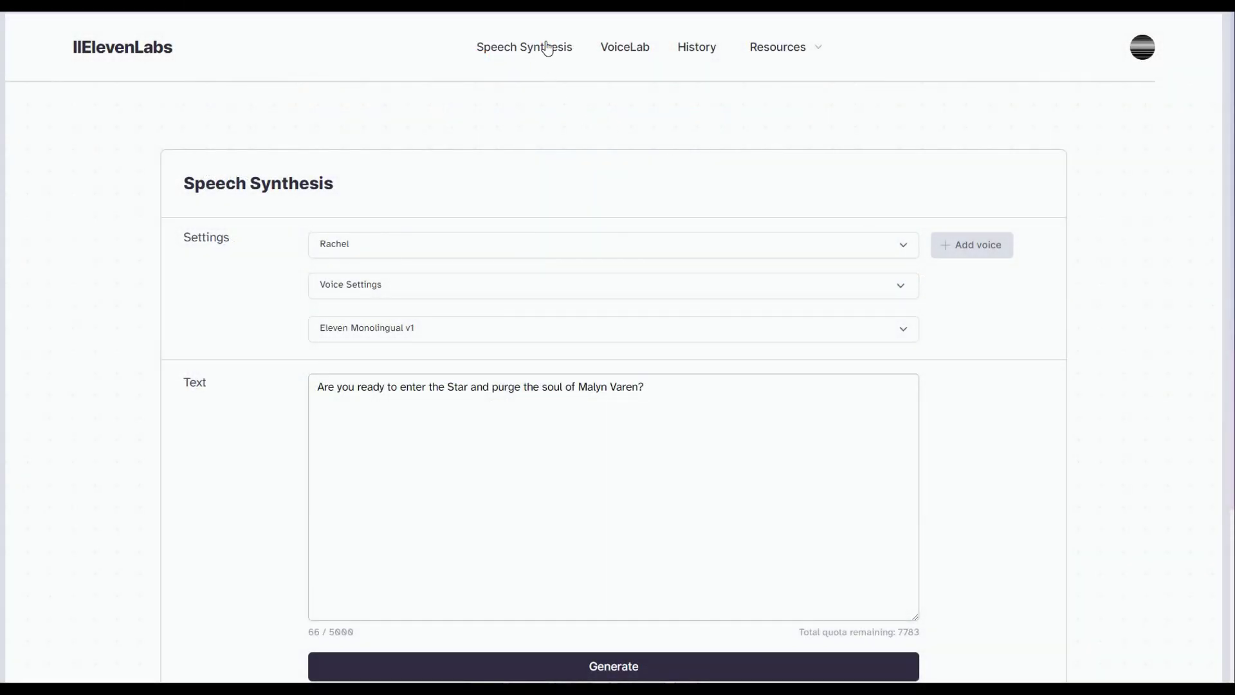
In VoiceLab, instant-clone a voice named 'Herika Young Eager' from the two Herika_Young_Eager MP3s.
click(621, 50)
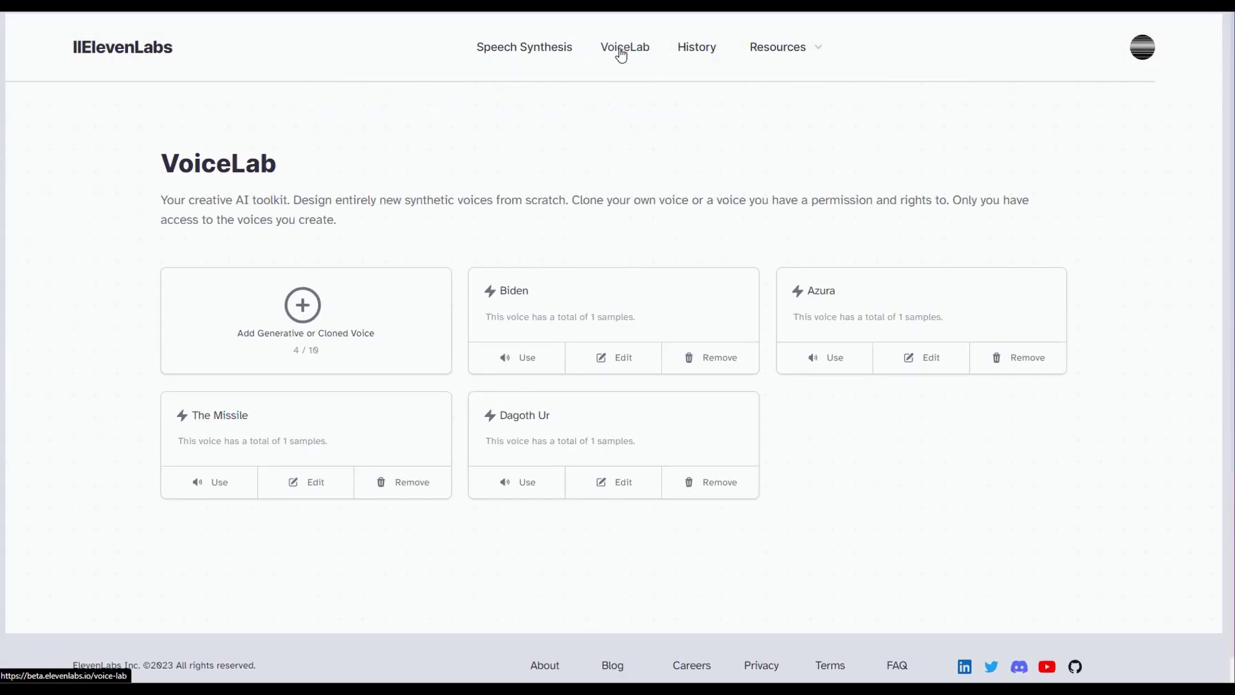
click(301, 307)
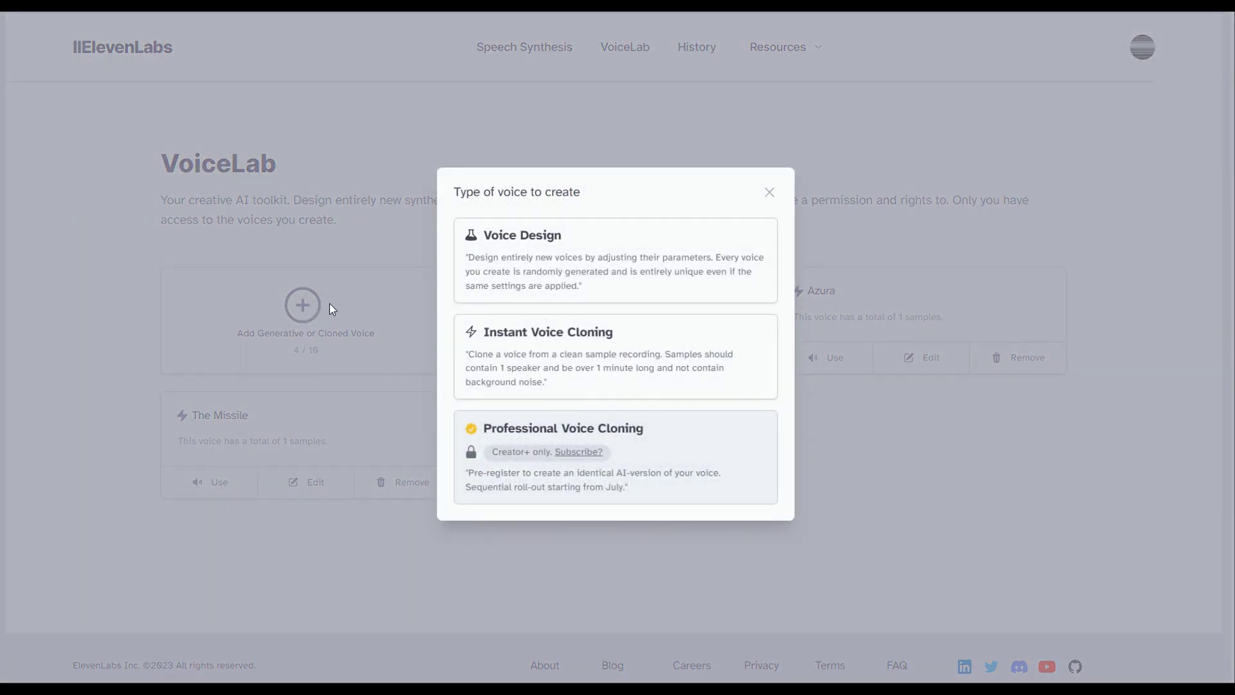
click(554, 350)
text(Herika Young Eager)
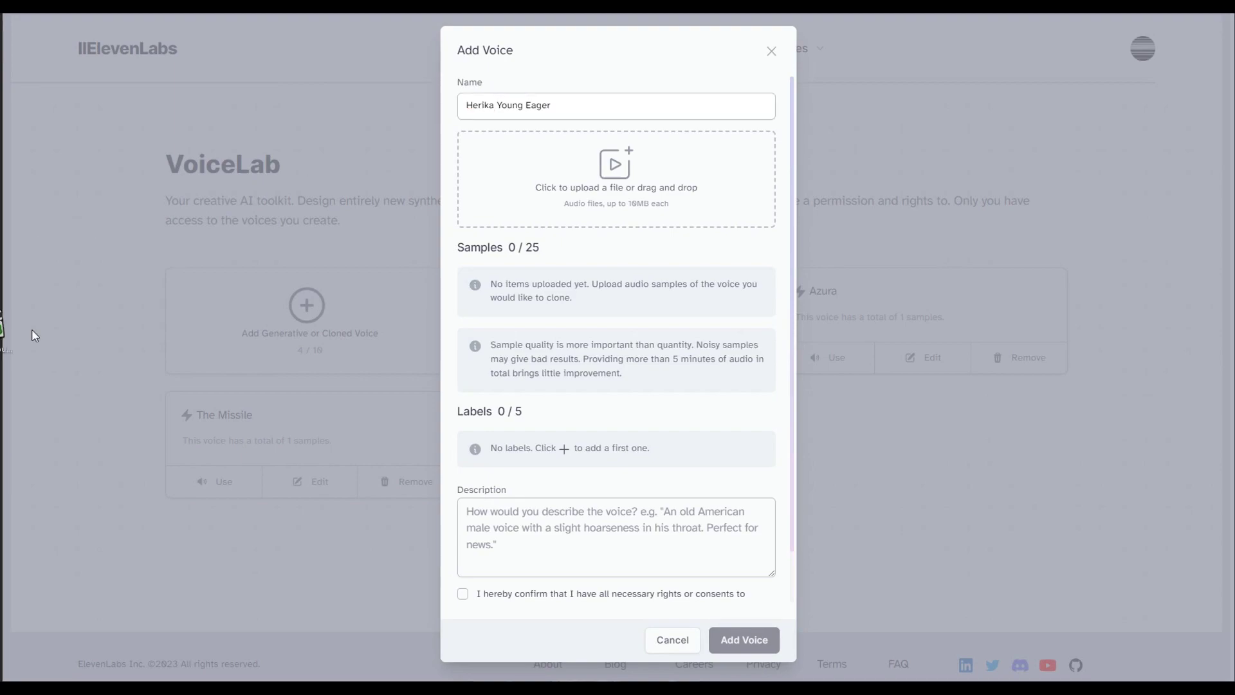
drag(33, 337, 607, 199)
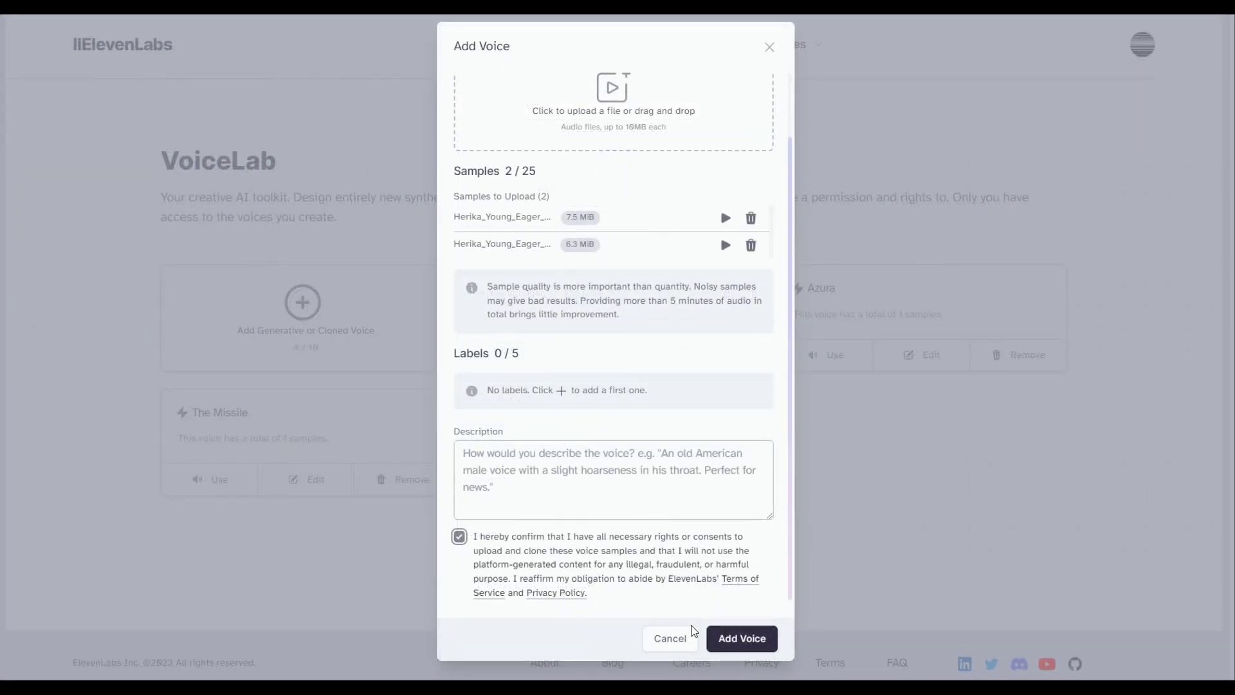
click(758, 637)
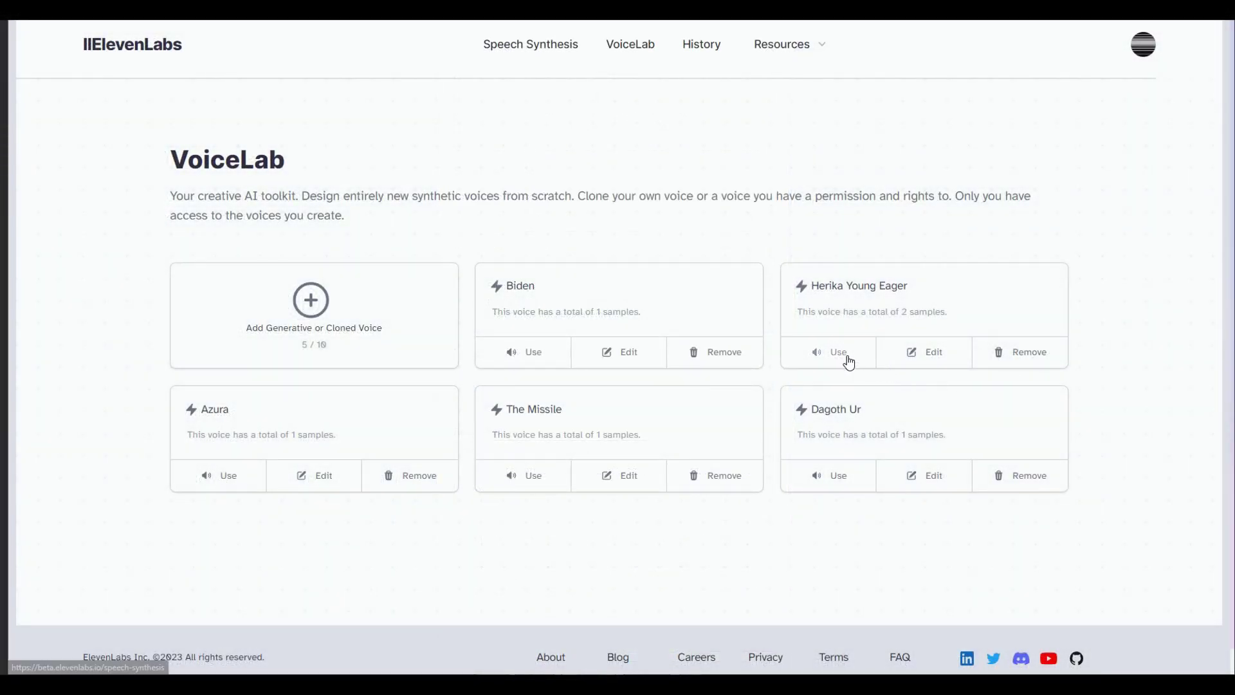
Generate 'Hello, my name is Herika!' with Herika Young Eager, setting Clarity + Similarity to 0.
click(846, 358)
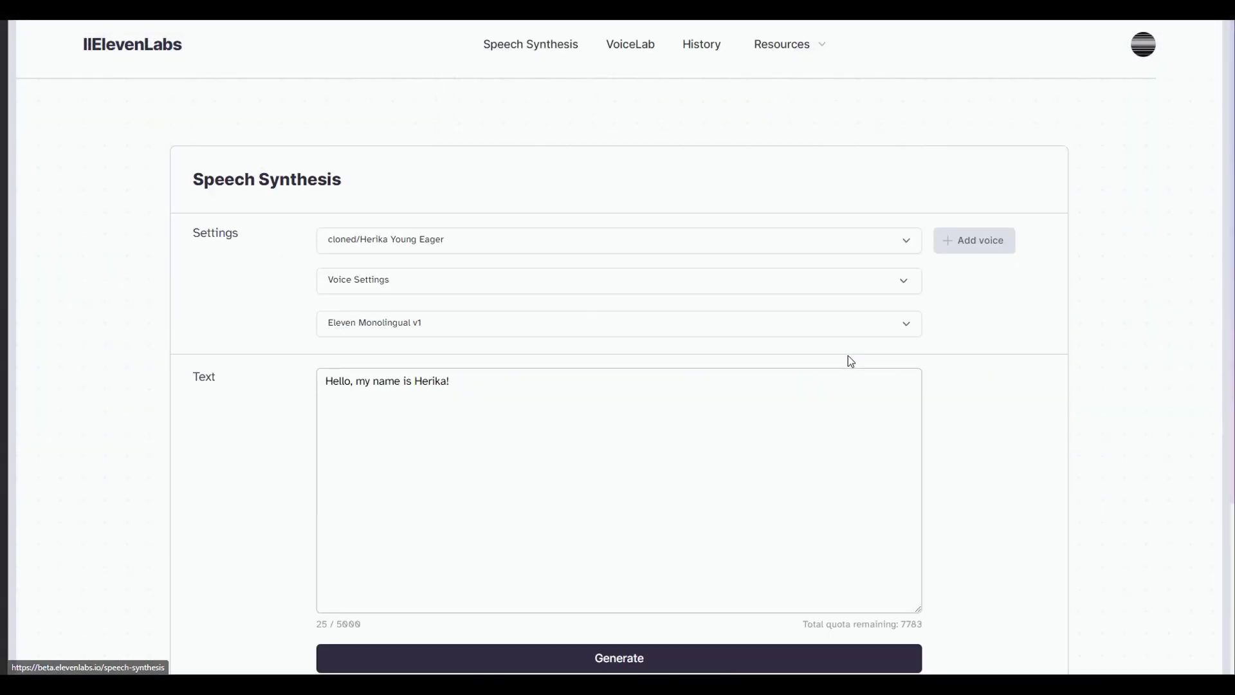
scroll(798, 458, down, 1)
click(622, 587)
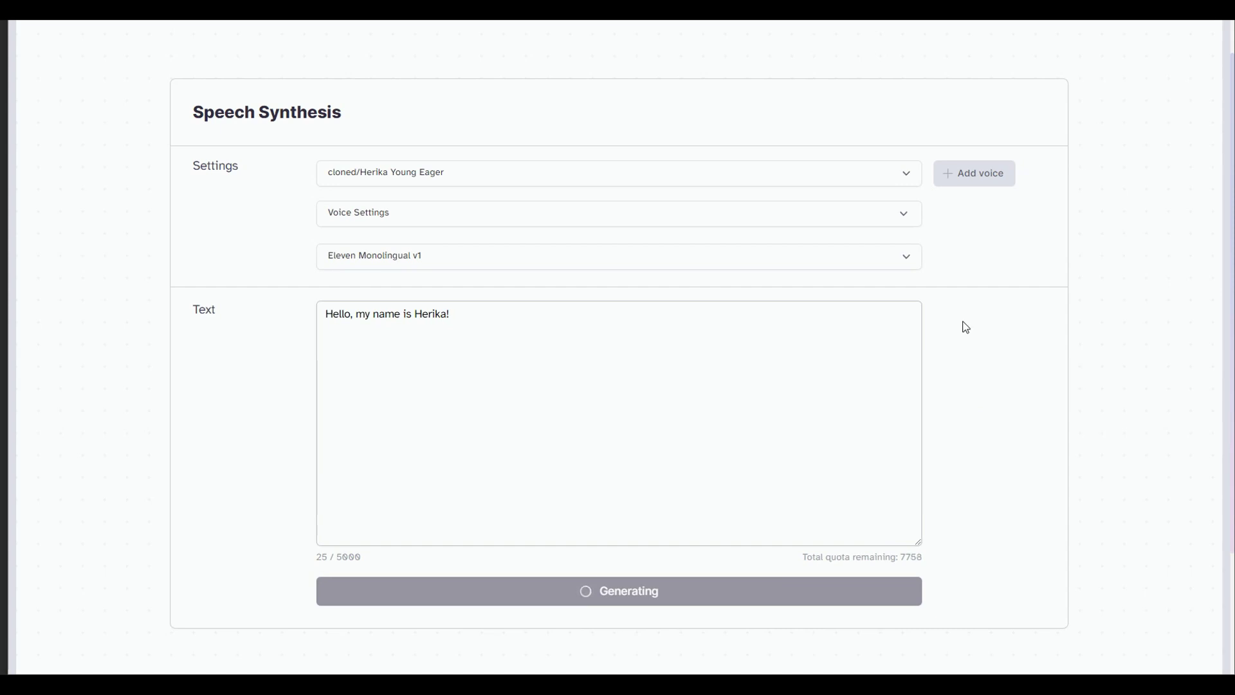
click(907, 215)
drag(766, 316, 269, 326)
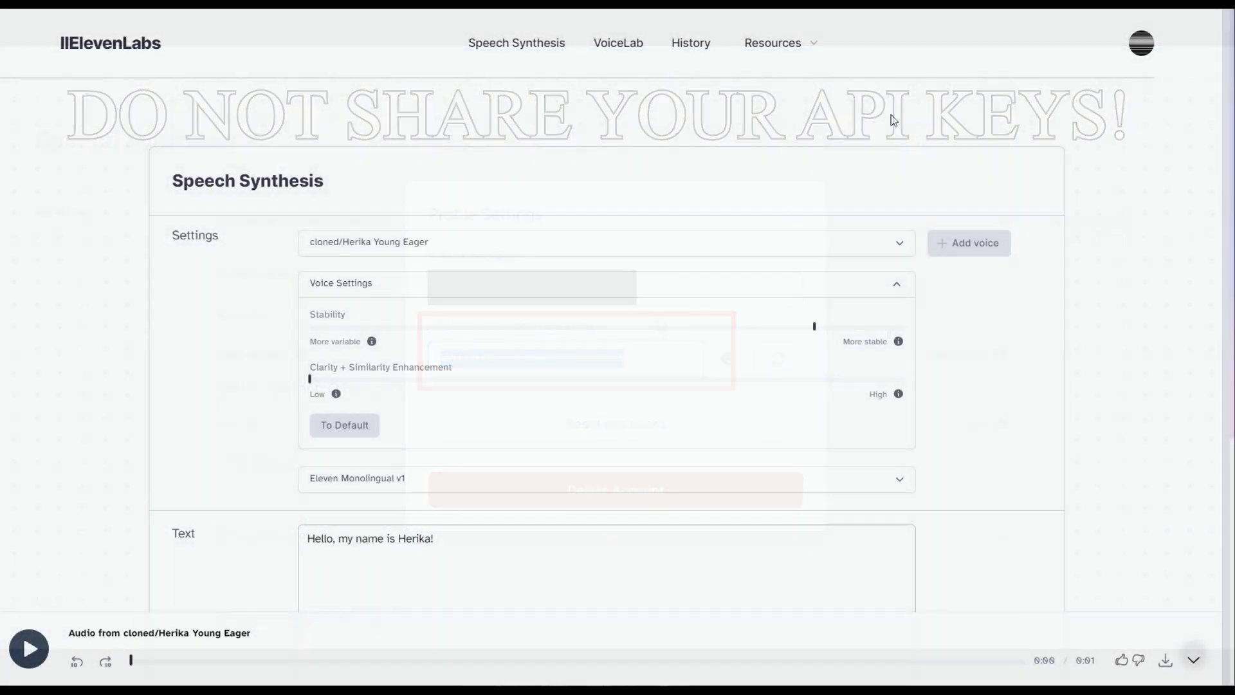
Execute GET /v1/voices in the API Playground using the account's xi-api-key.
click(745, 50)
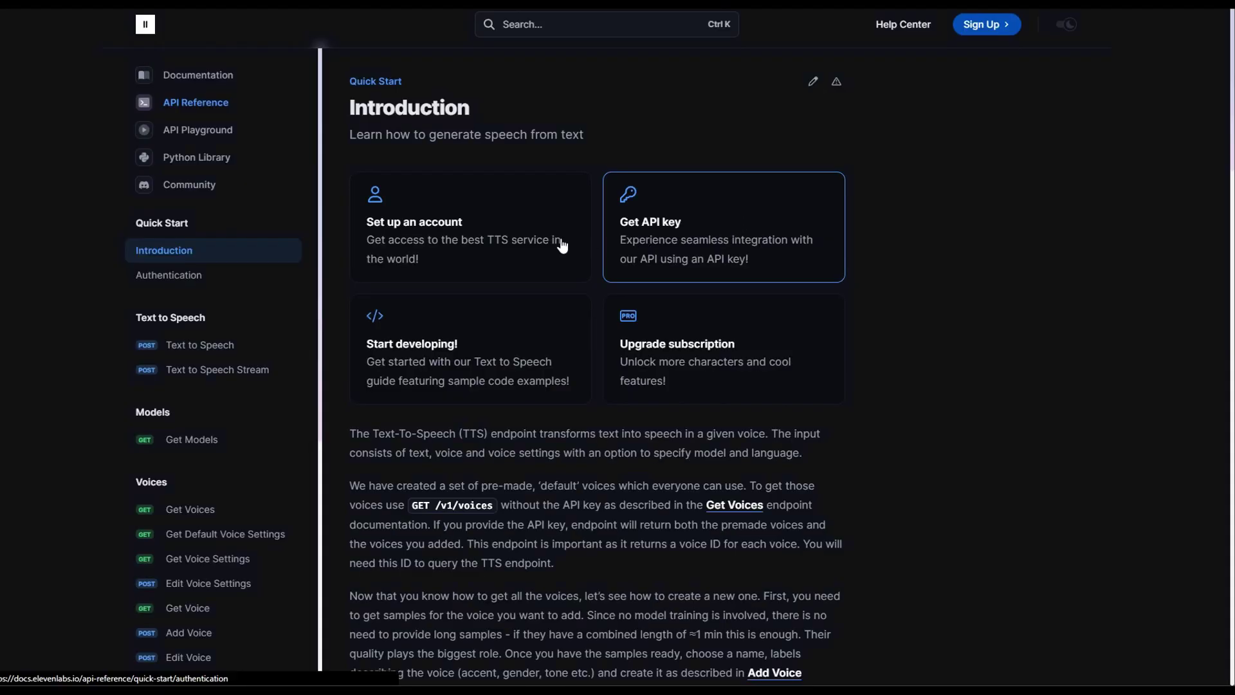
click(198, 129)
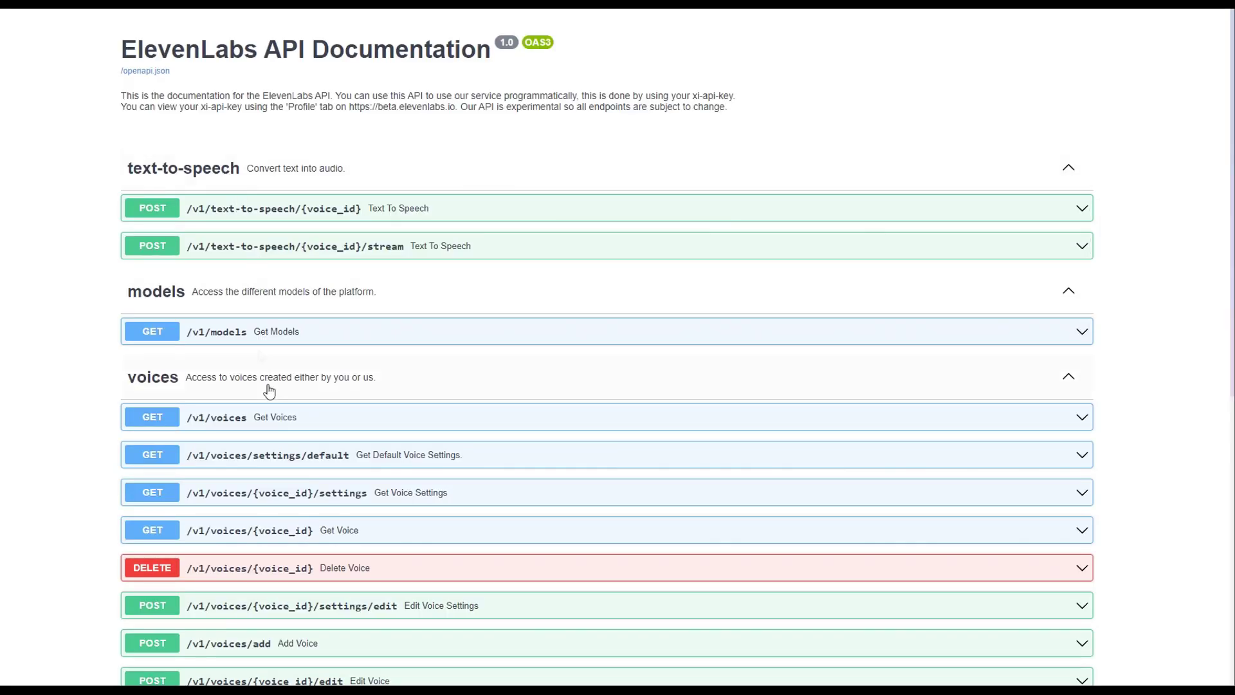
click(280, 417)
scroll(334, 386, down, 2)
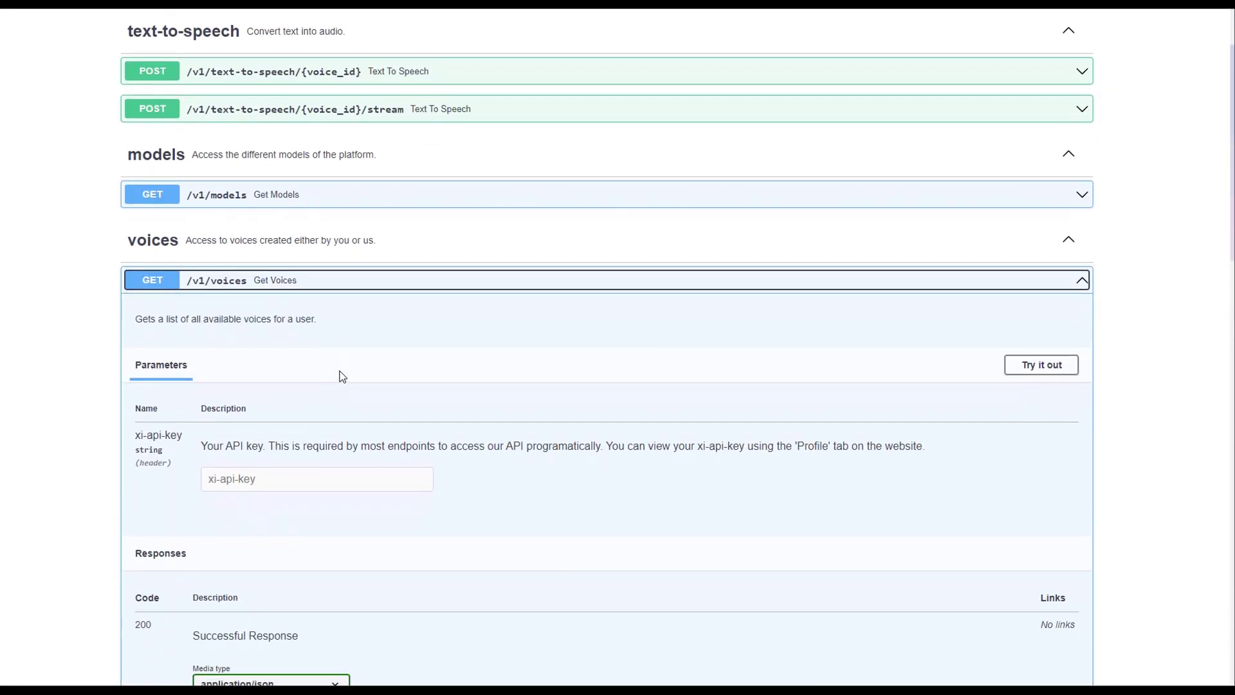
scroll(758, 367, down, 1)
click(1043, 302)
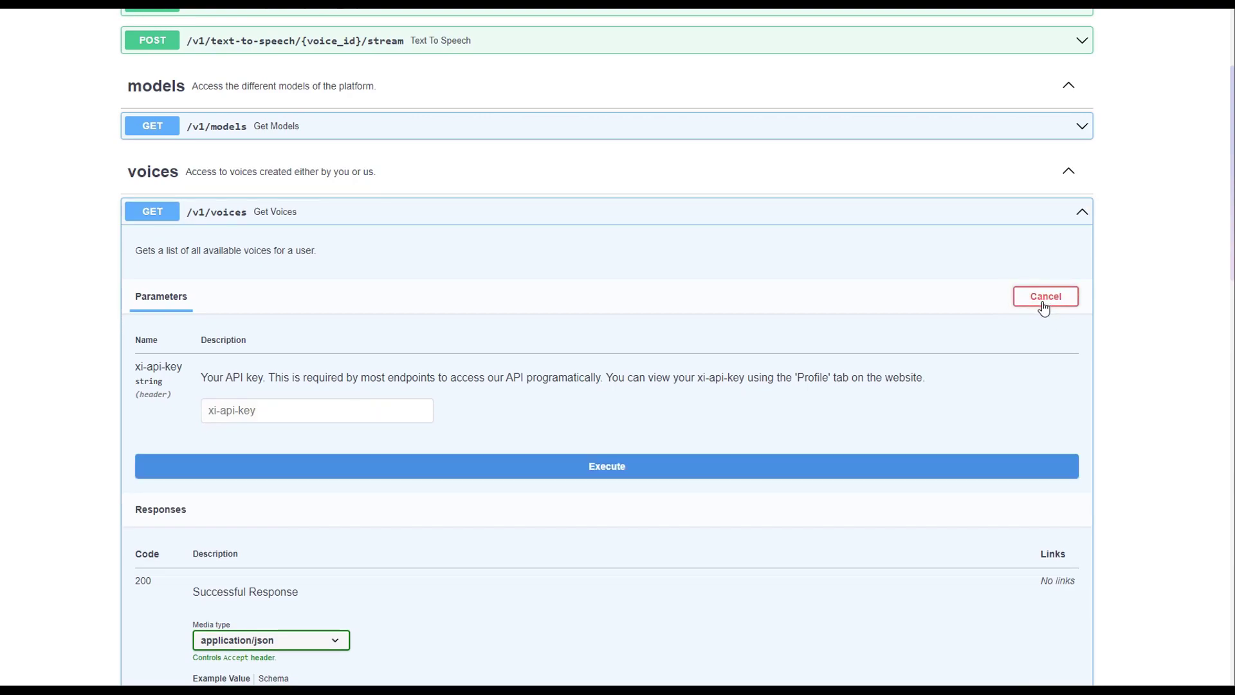
click(303, 410)
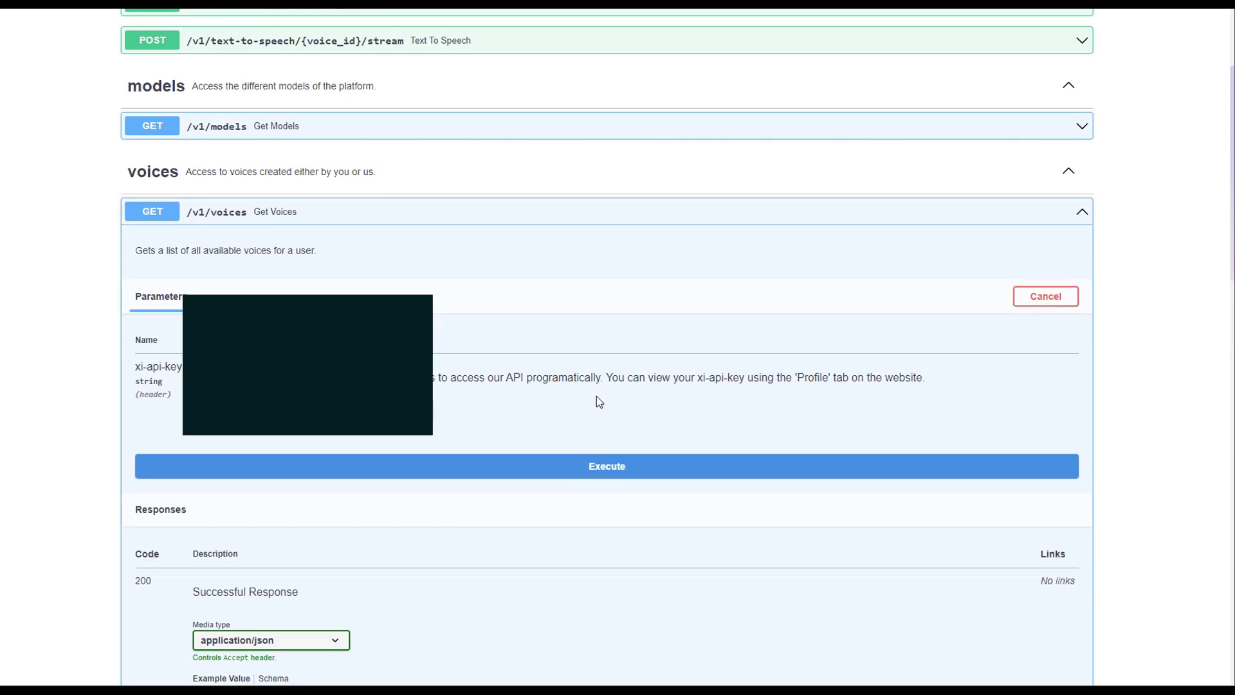
click(631, 466)
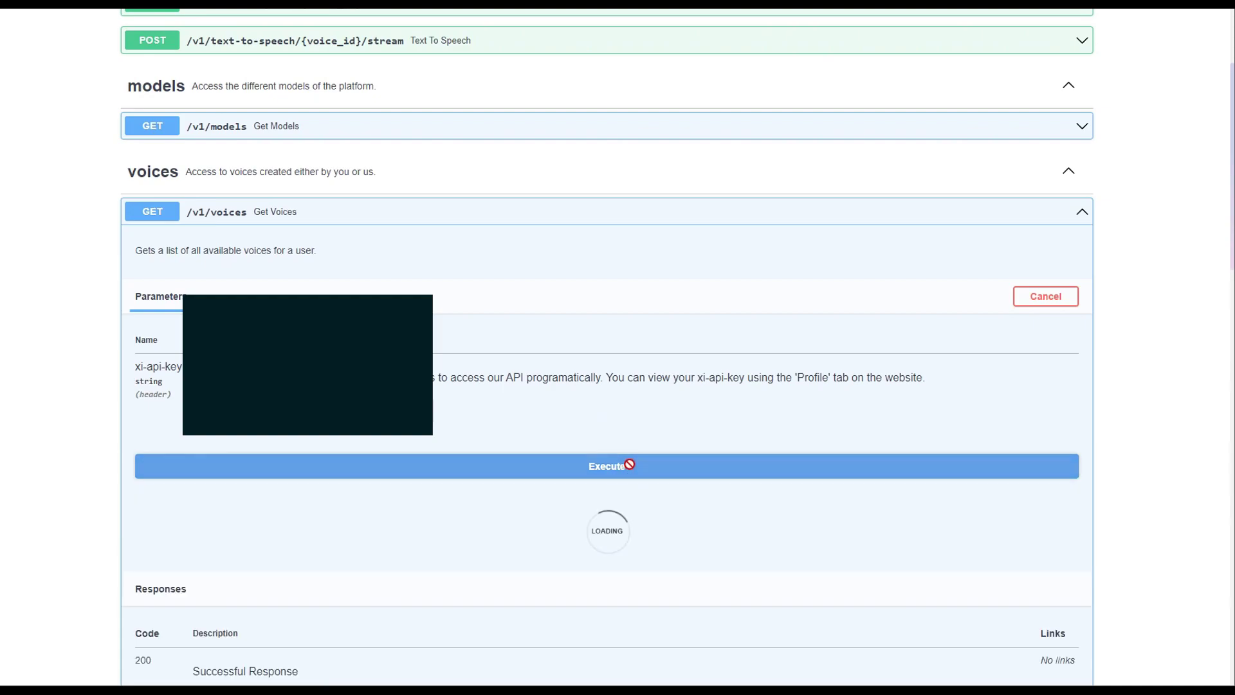
Scroll the voices response body up to the Herika Young Eager entry and its voice_id.
scroll(632, 469, down, 5)
drag(1078, 293, 1066, 537)
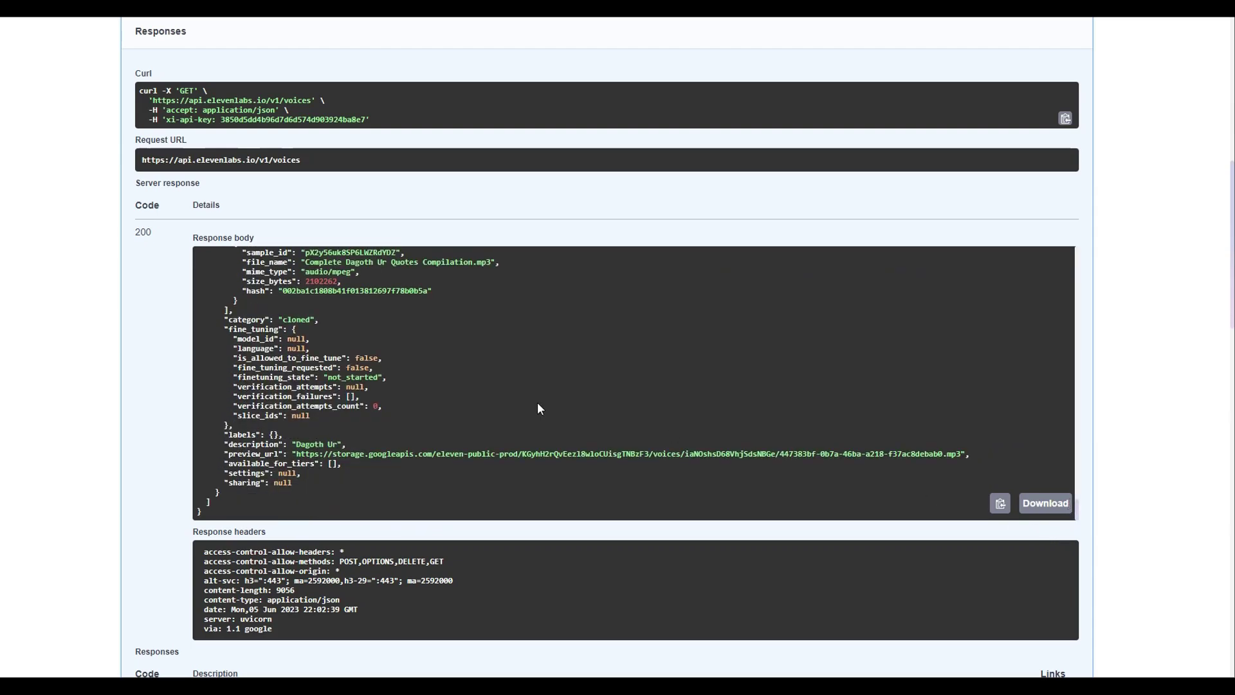
scroll(538, 409, up, 5)
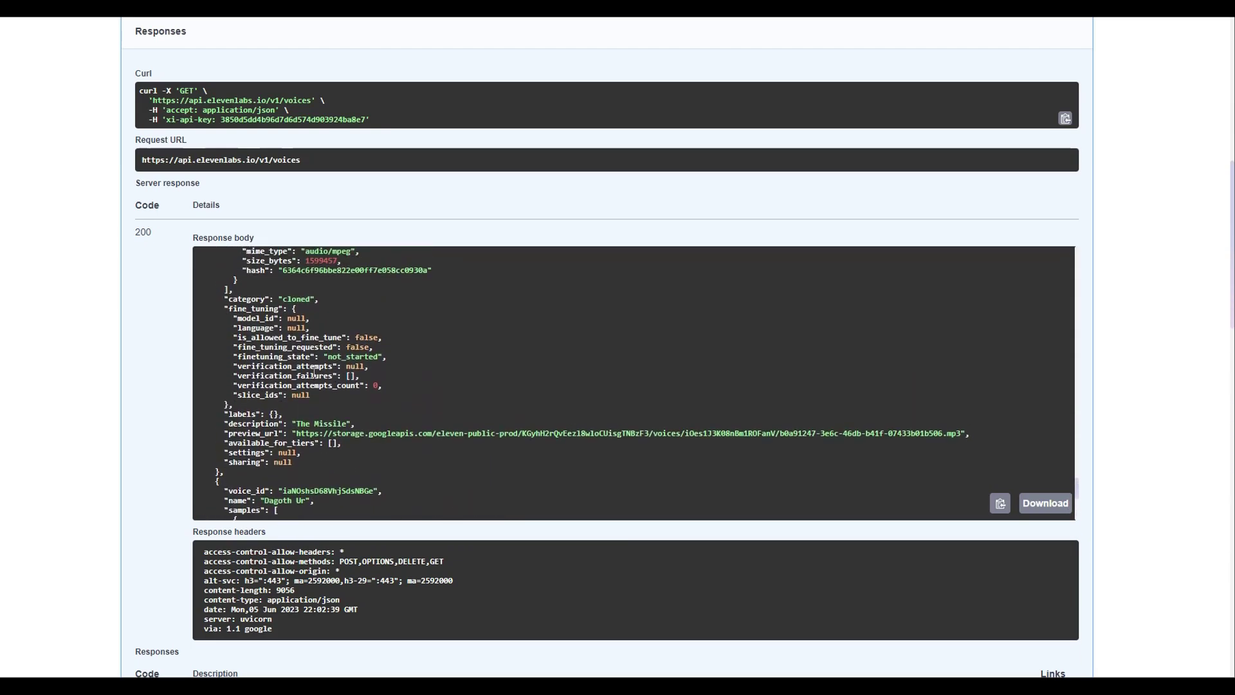
scroll(314, 372, up, 5)
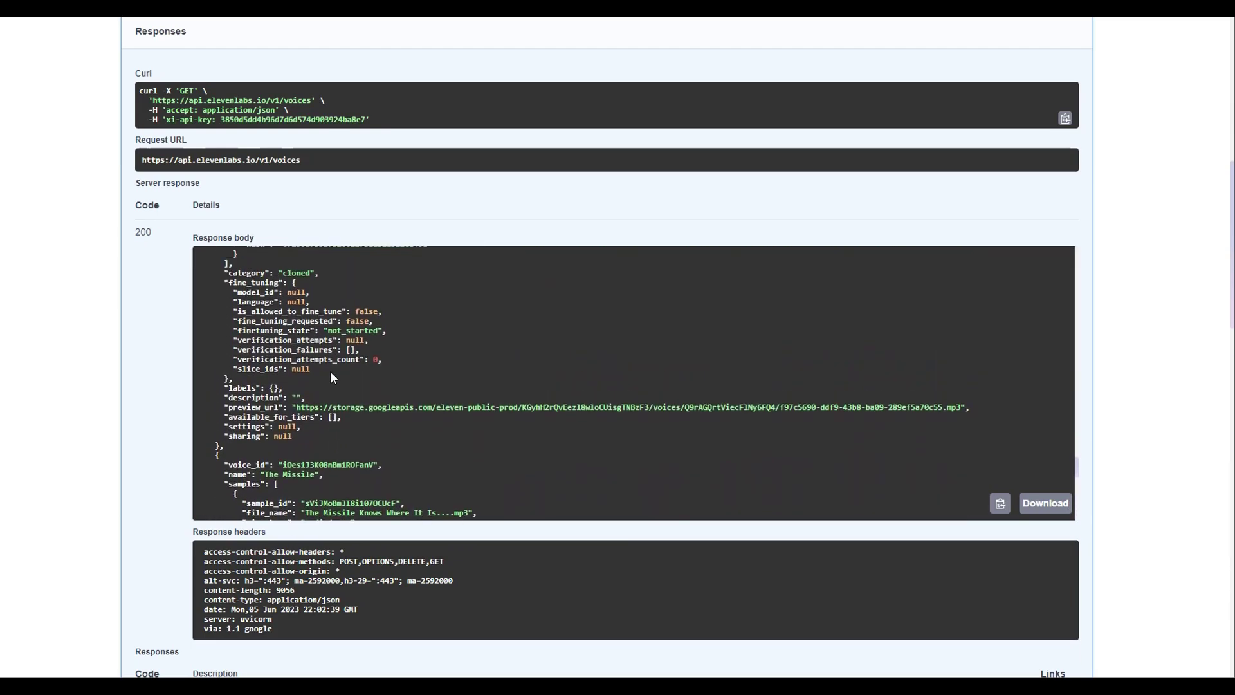
scroll(330, 372, up, 8)
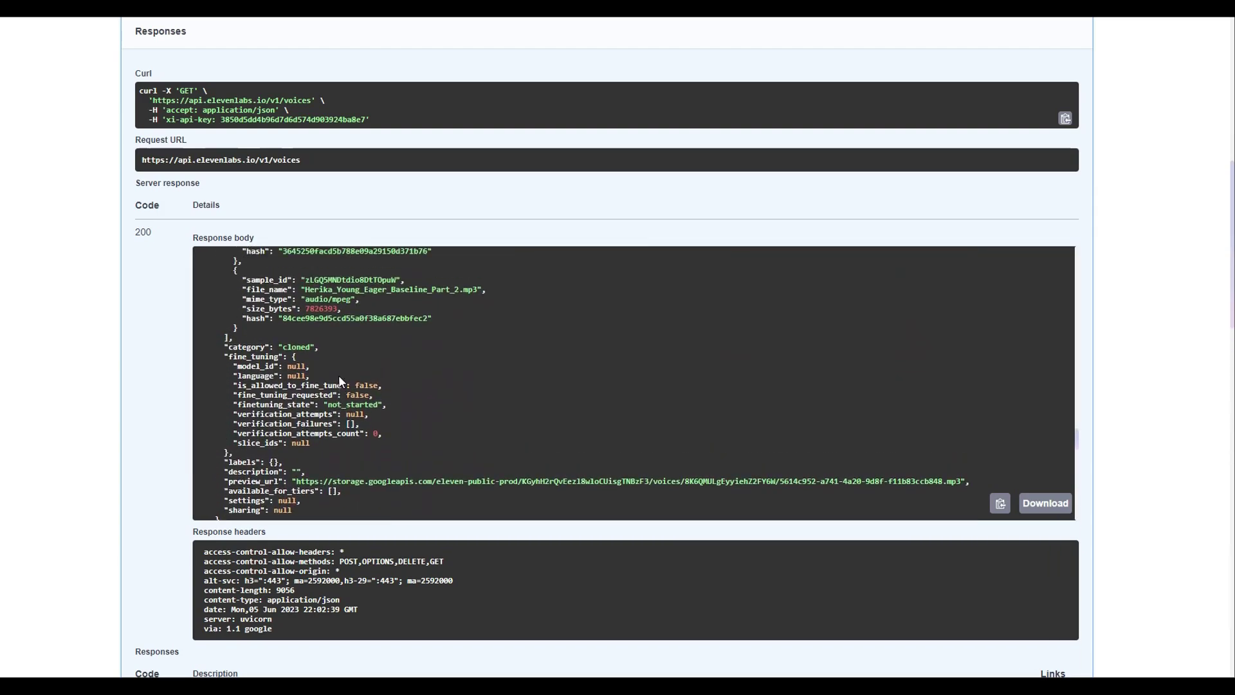
scroll(338, 380, up, 2)
scroll(297, 312, up, 1)
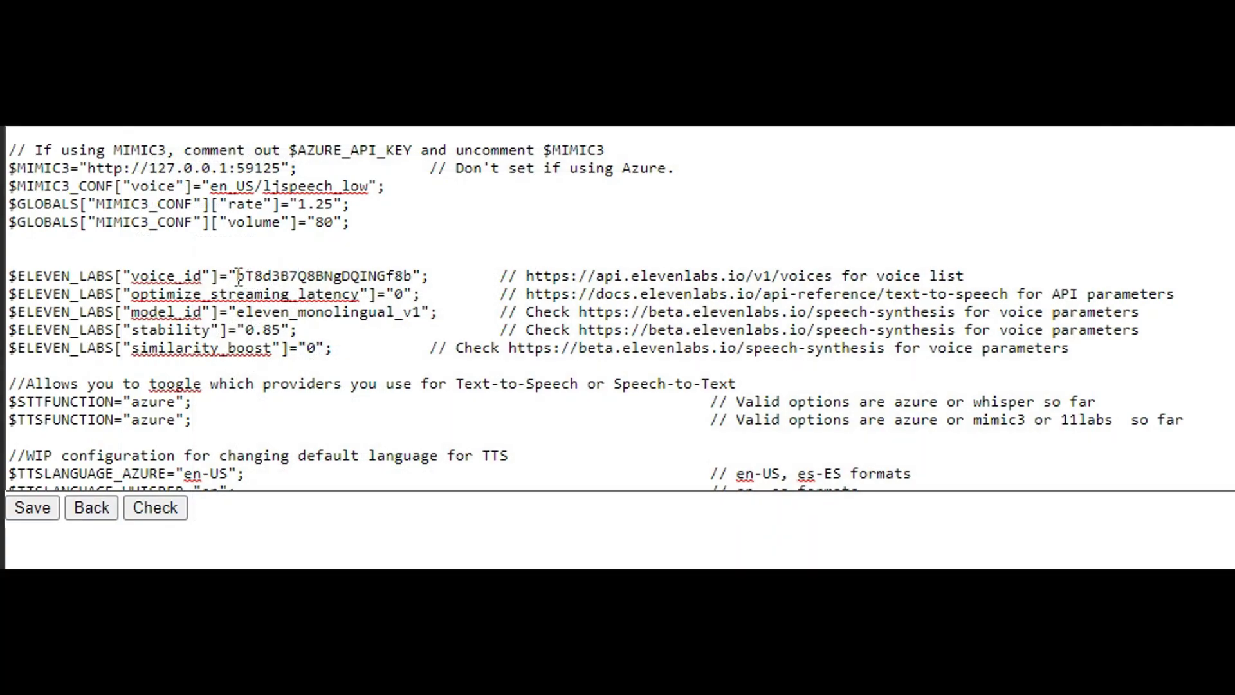
Paste Herika's ID into voice_id, check stability 0.85 and similarity_boost 0, and begin changing $TTSFUNCTION to 11labs.
drag(239, 277, 414, 281)
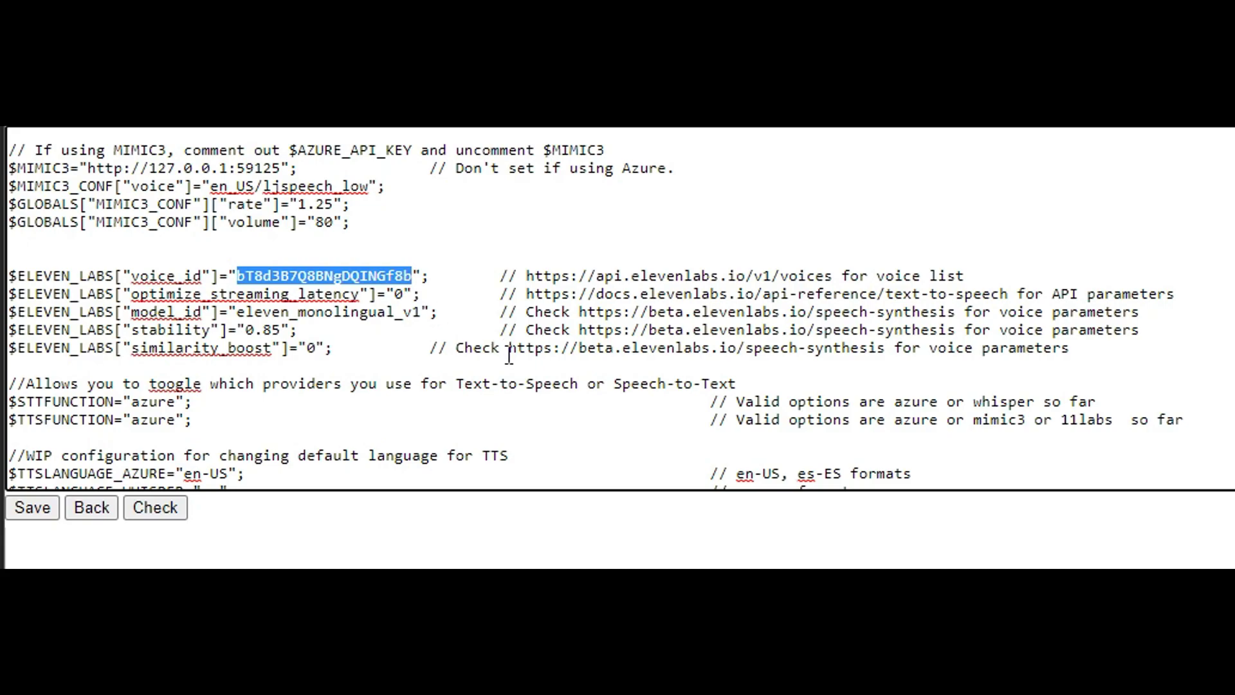
text(8K6QMULgEyyiehZ2FY6W)
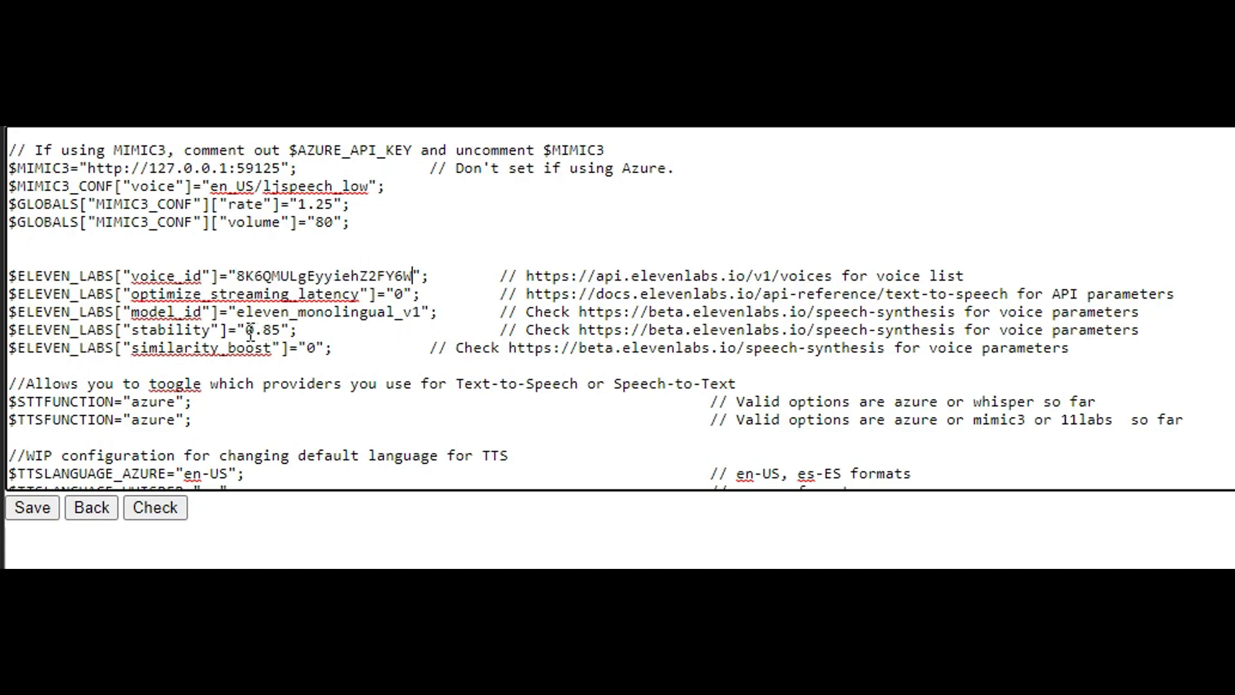
drag(246, 331, 290, 333)
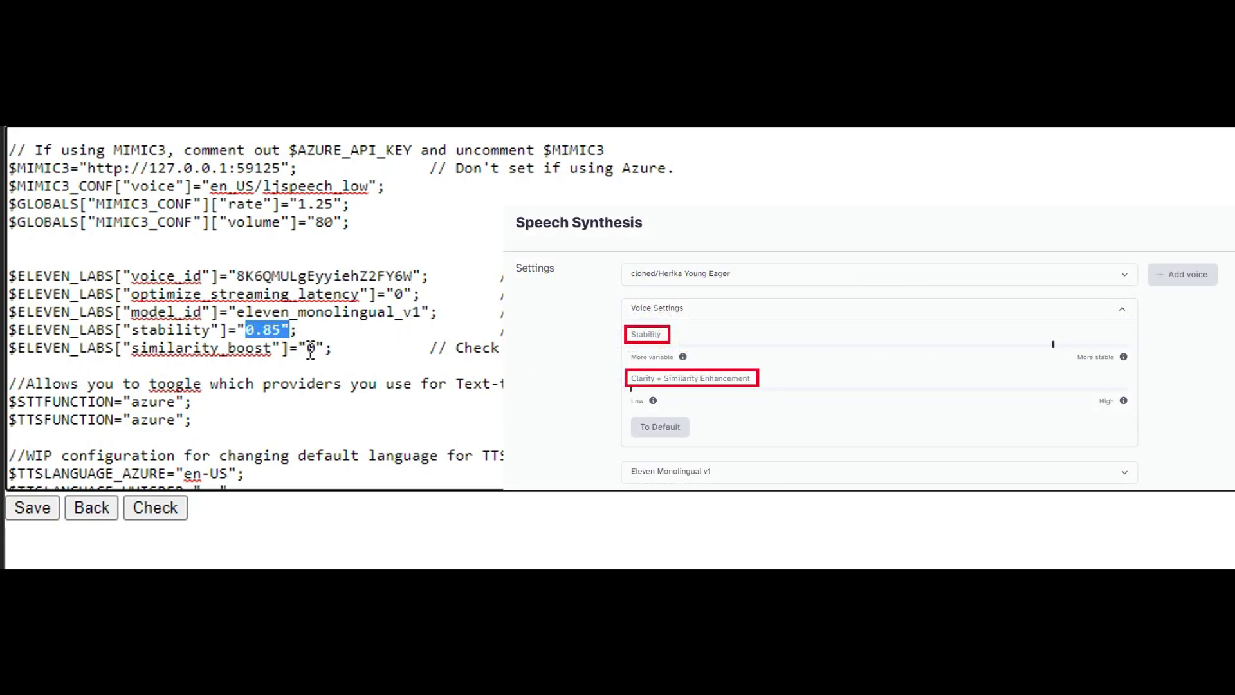
double_click(311, 349)
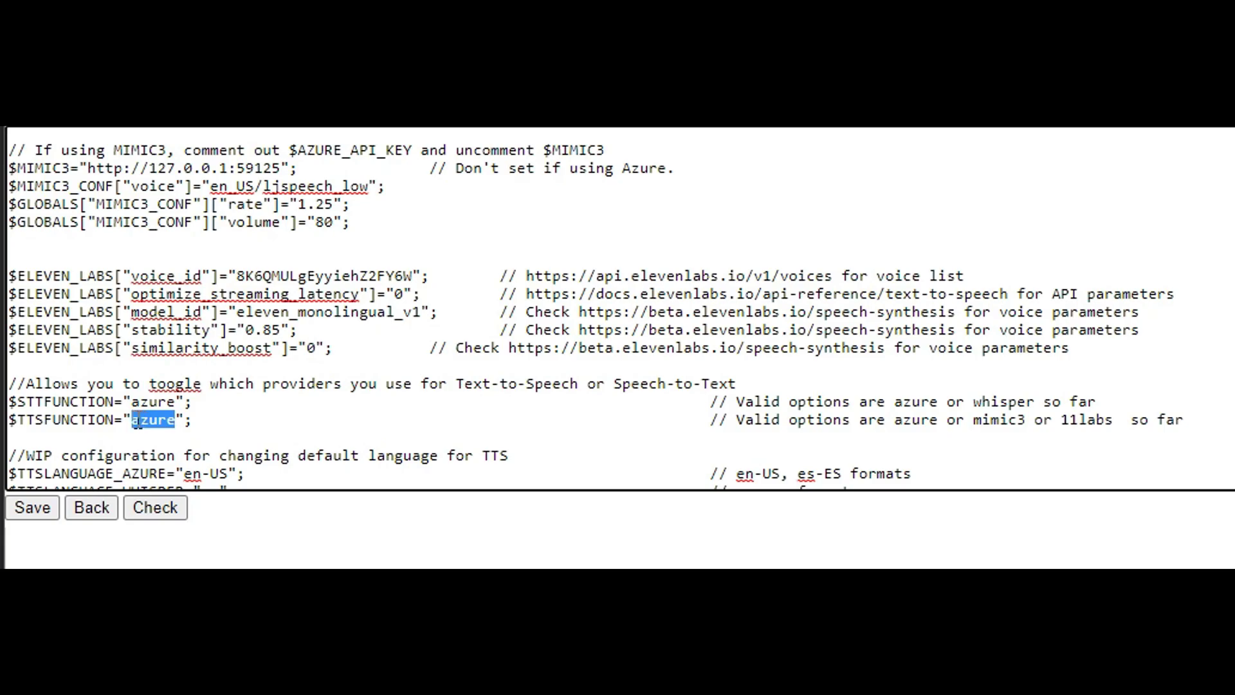
text(11)
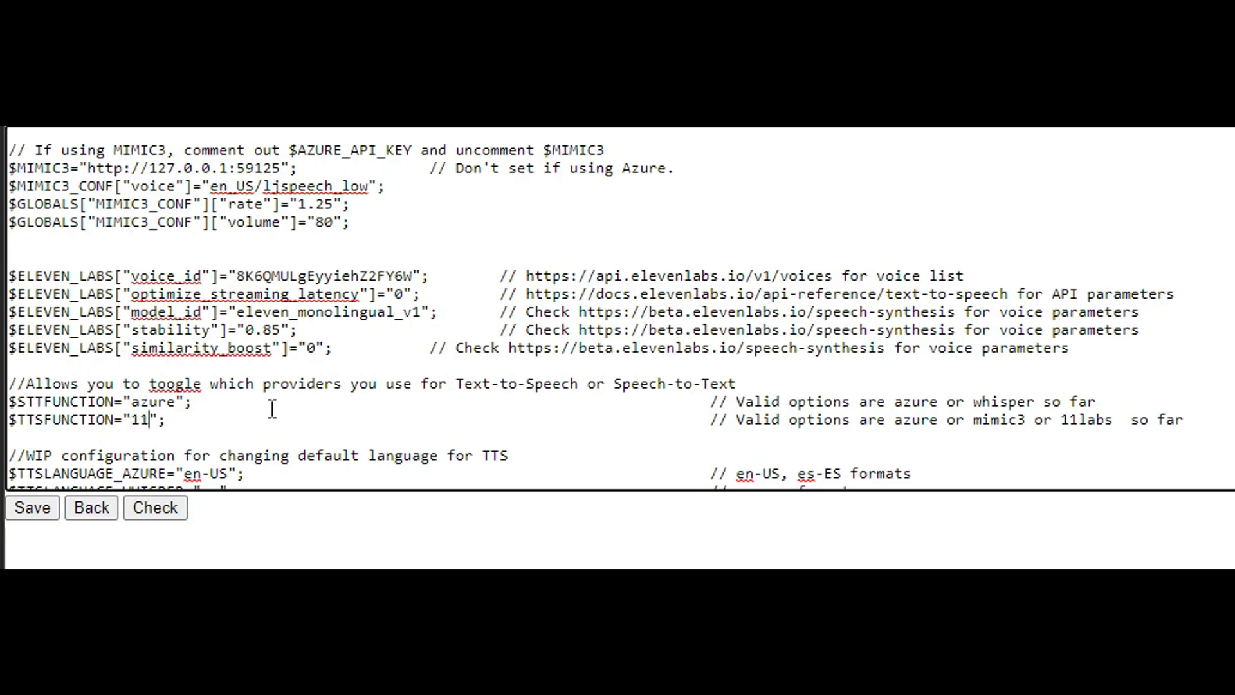